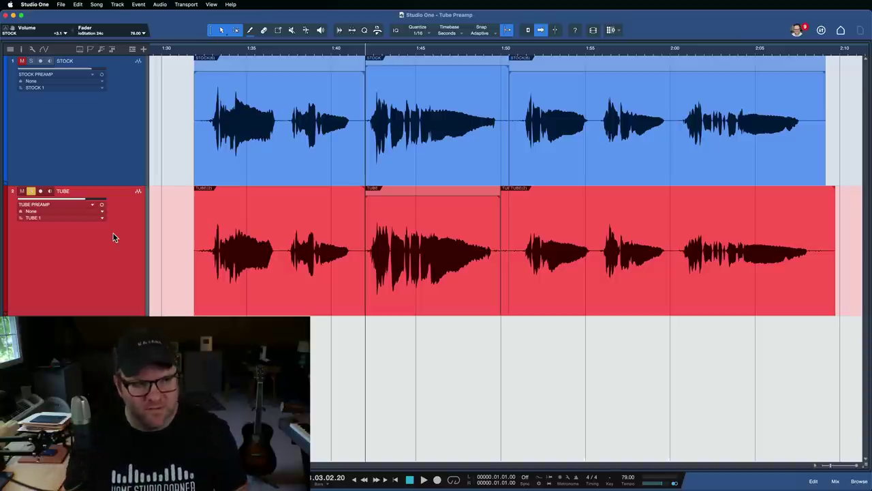
# Zoom in on the phrase starting at 1:42 and play it with STOCK soloed, switching the solo to TUBE for comparison
pyautogui.scroll(4, 296, 300)
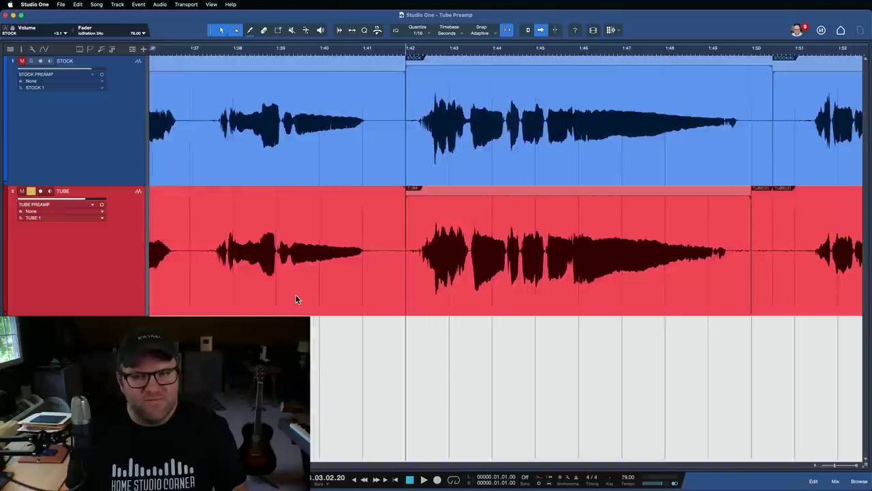
pyautogui.hscroll(3, 297, 300)
pyautogui.click(113, 153)
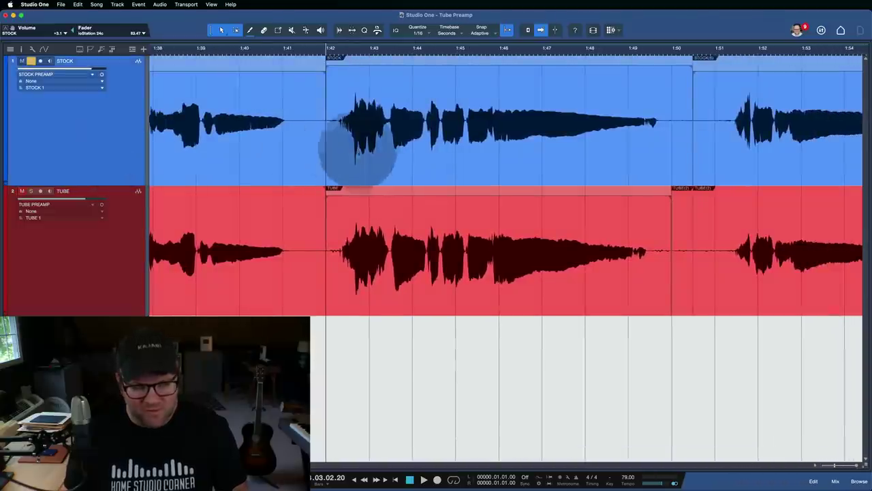
pyautogui.click(113, 137)
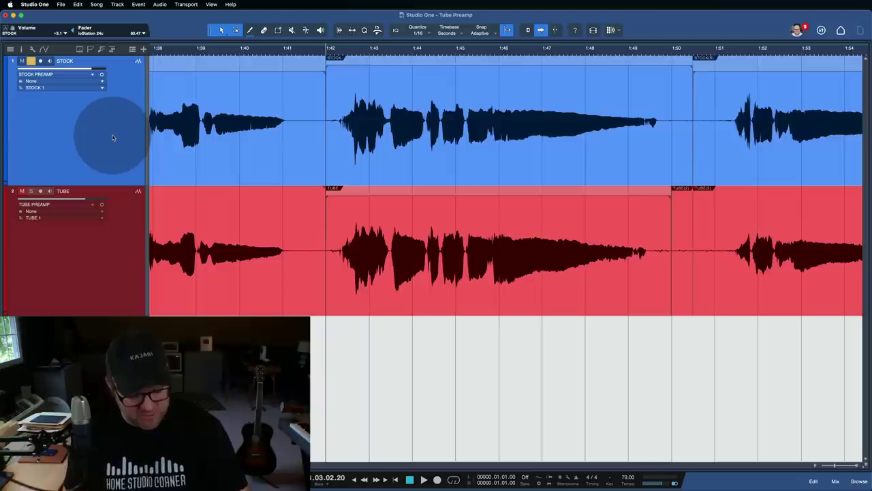
pyautogui.press('space')
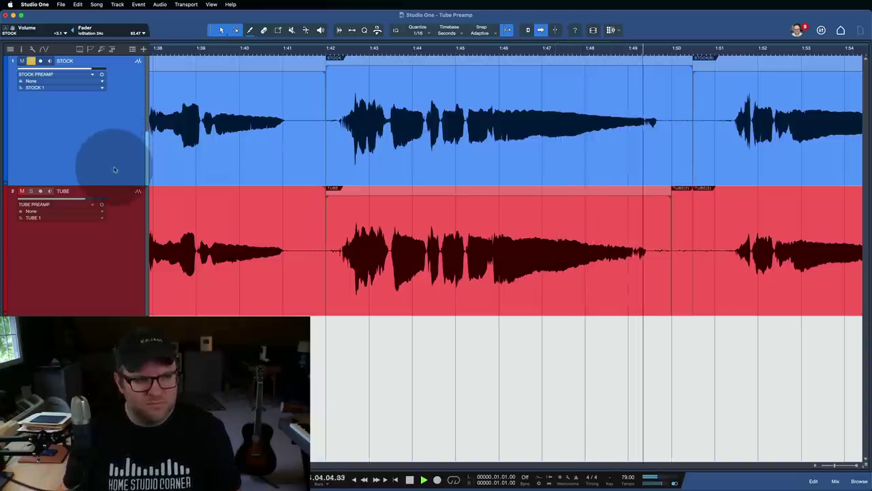
pyautogui.click(113, 216)
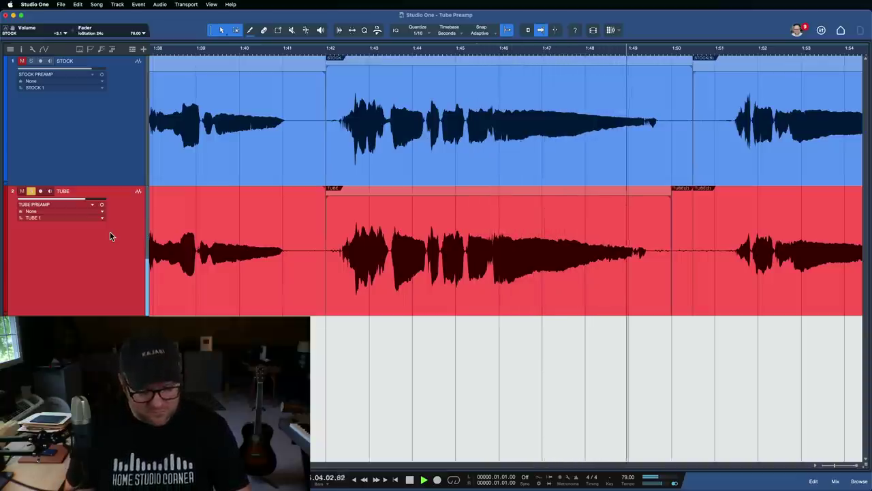
pyautogui.press('space')
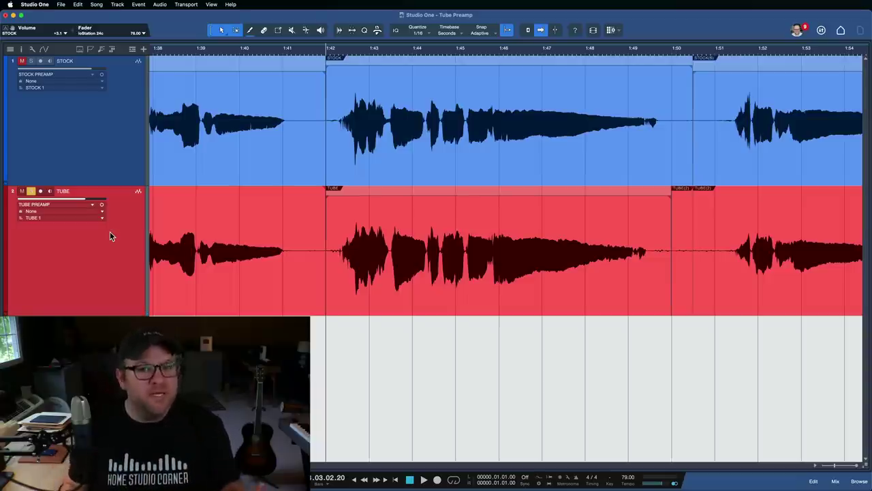
# Alternate the solo between the STOCK and TUBE tracks and compare them during playback from just after 1:42
pyautogui.click(109, 186)
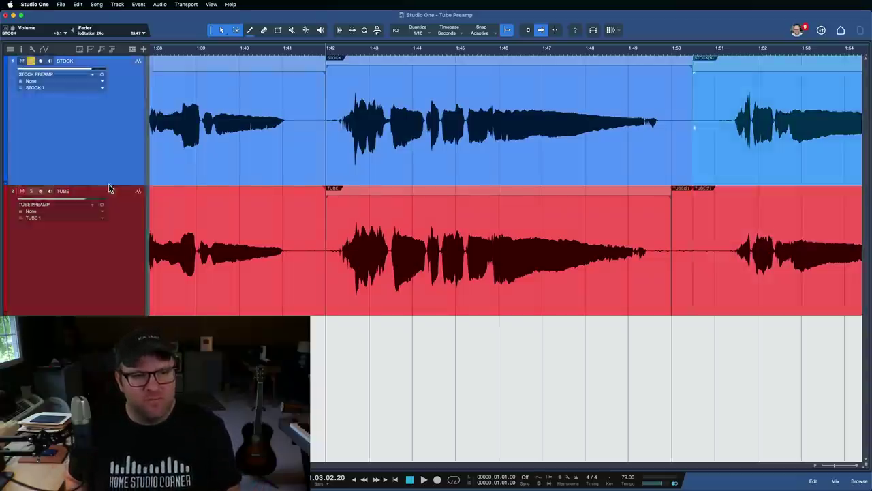
pyautogui.press('Up')
pyautogui.press('Down')
pyautogui.press('Up')
pyautogui.press('Down')
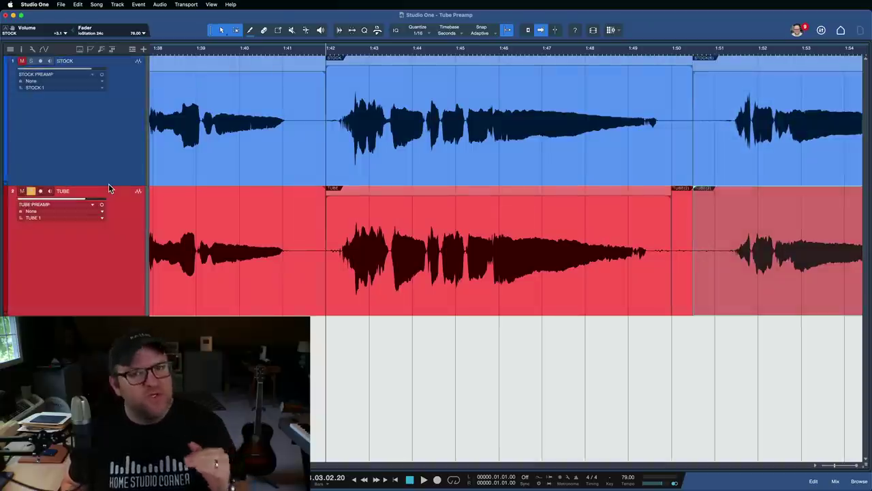
pyautogui.click(333, 51)
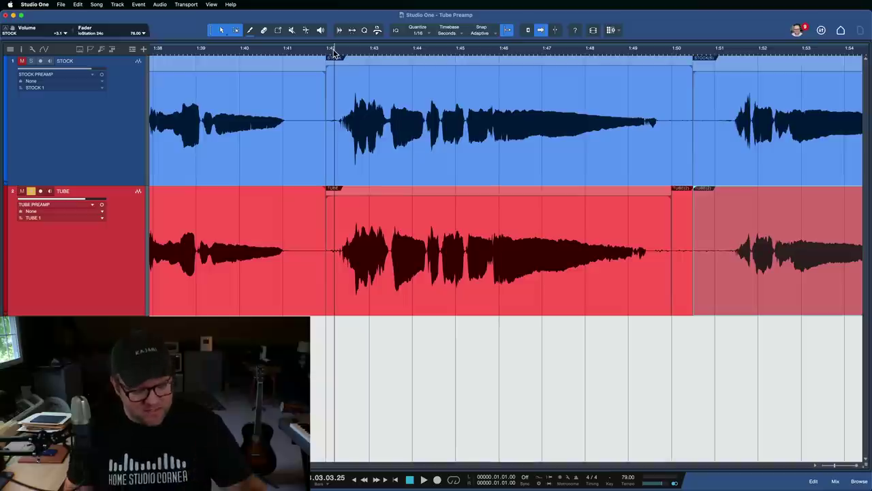
pyautogui.press('space')
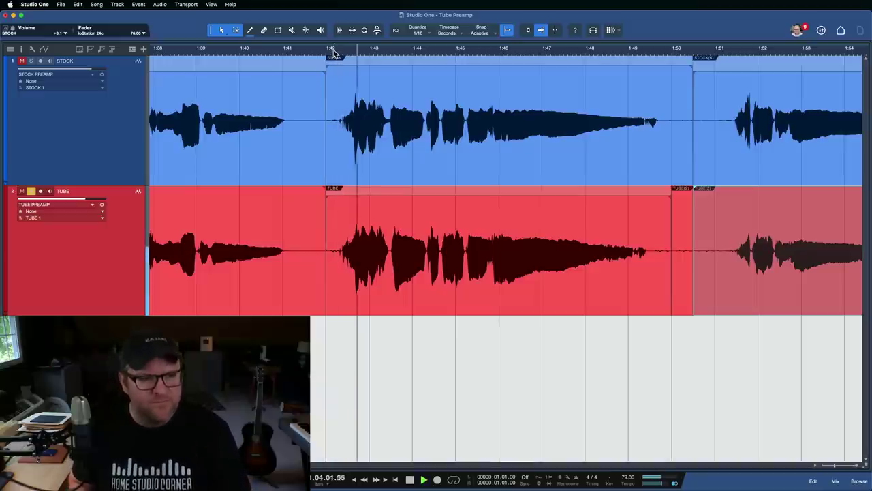
pyautogui.press('Up')
pyautogui.press('Down')
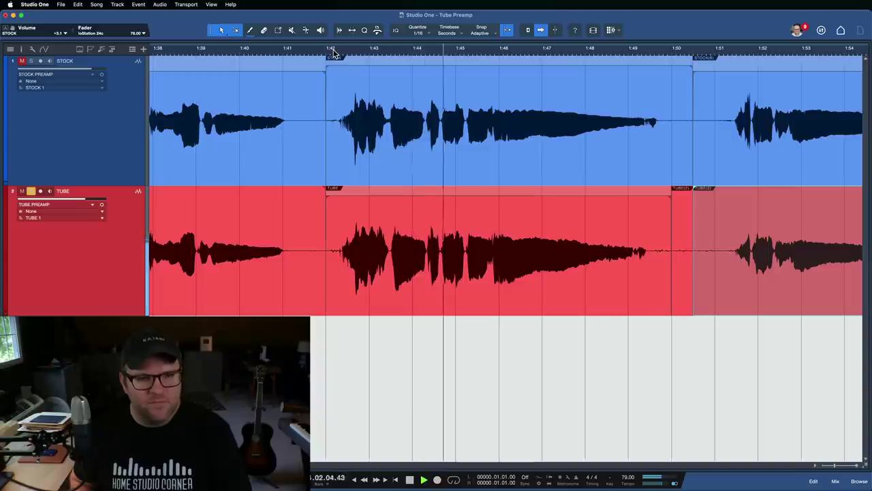
pyautogui.press('Up')
pyautogui.press('Down')
pyautogui.click(334, 52)
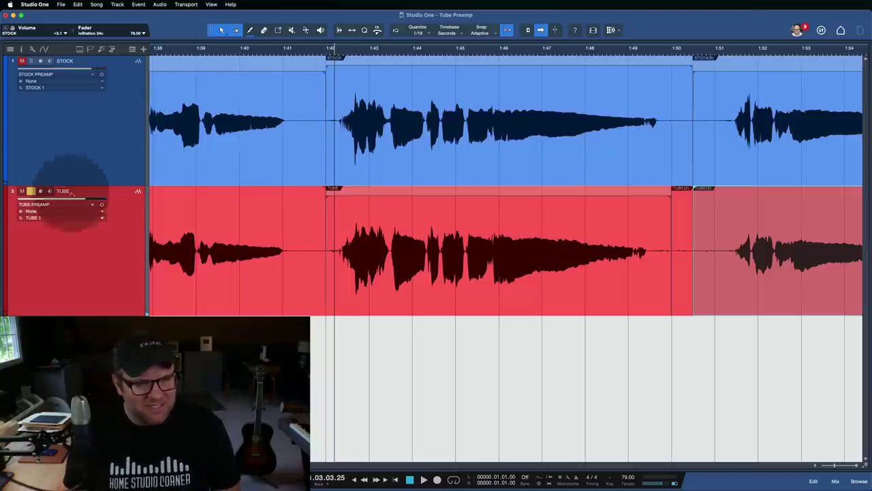
# Play the phrase from just after 1:42 on the TUBE track alone, and again on the STOCK track alone
pyautogui.press('space')
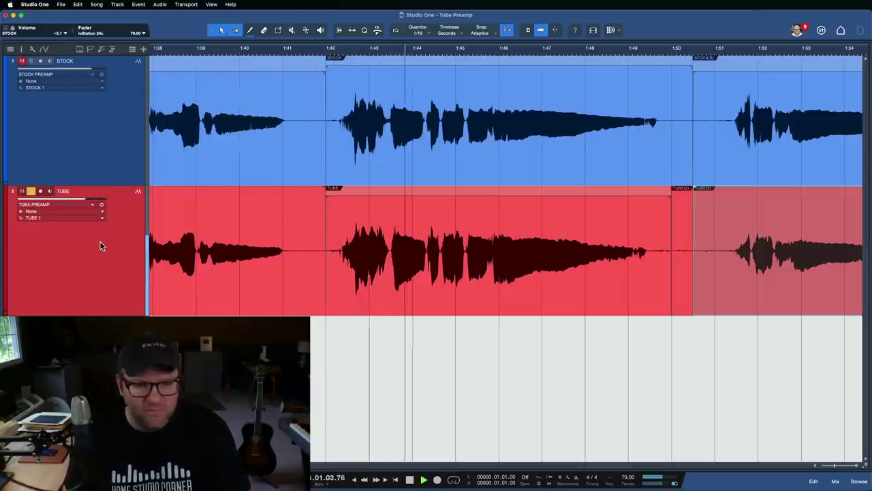
pyautogui.press('space')
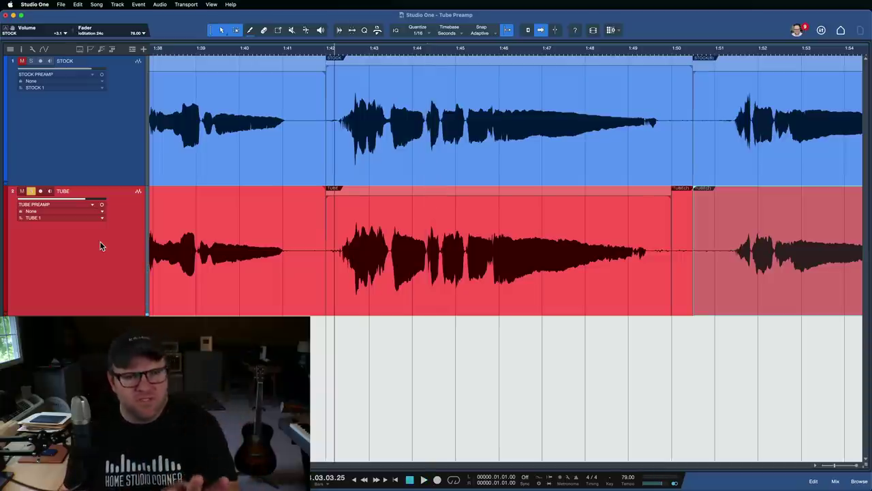
pyautogui.click(46, 140)
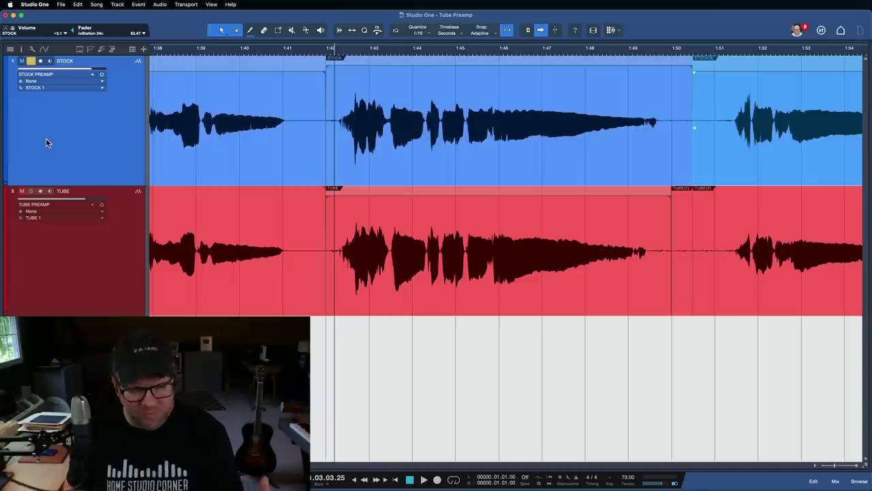
pyautogui.press('space')
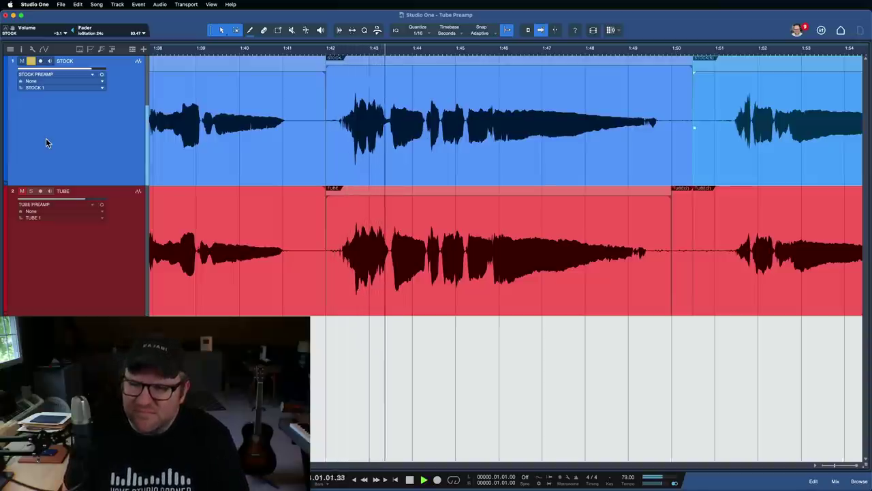
pyautogui.press('space')
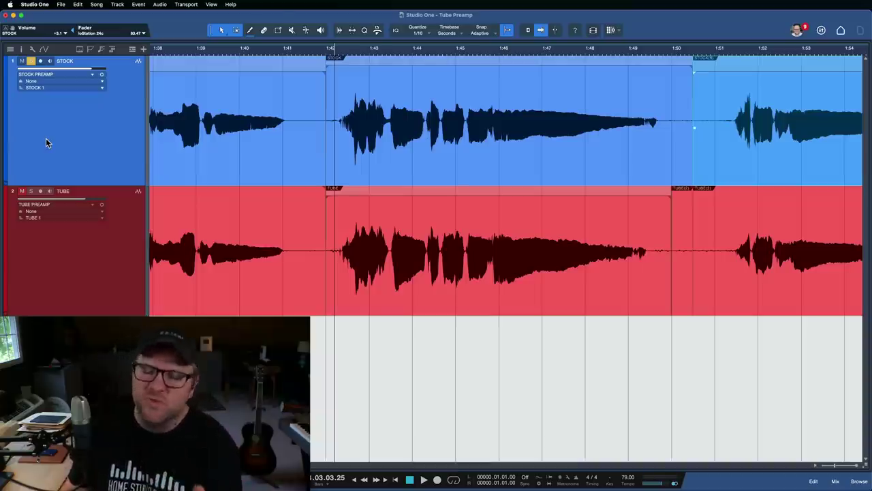
# Open and enable the Pro EQ on the main output, placing its window clear of the phrase's start with the mixer hidden
pyautogui.press('F3')
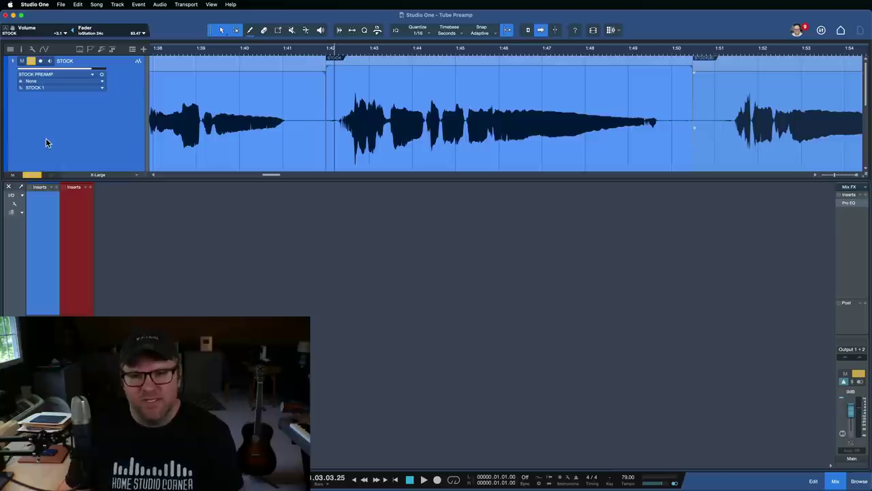
pyautogui.click(849, 203)
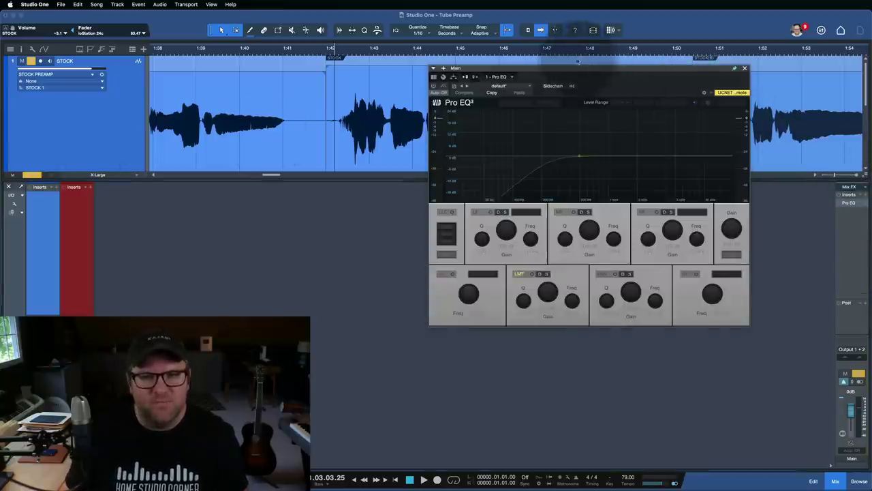
pyautogui.moveTo(564, 72); pyautogui.dragTo(377, 63)
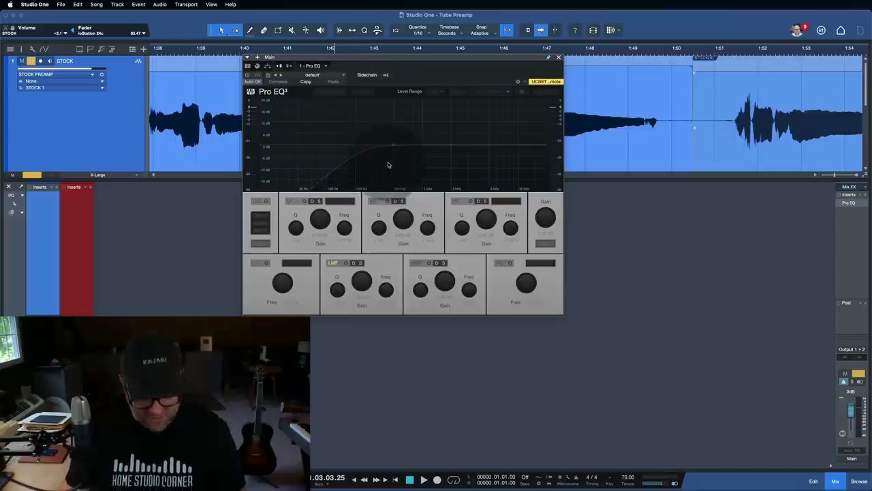
pyautogui.press('F3')
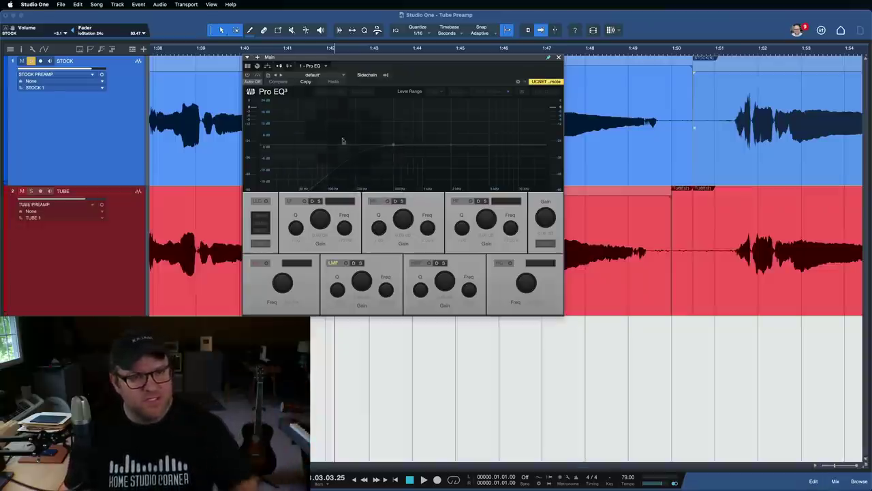
pyautogui.click(247, 75)
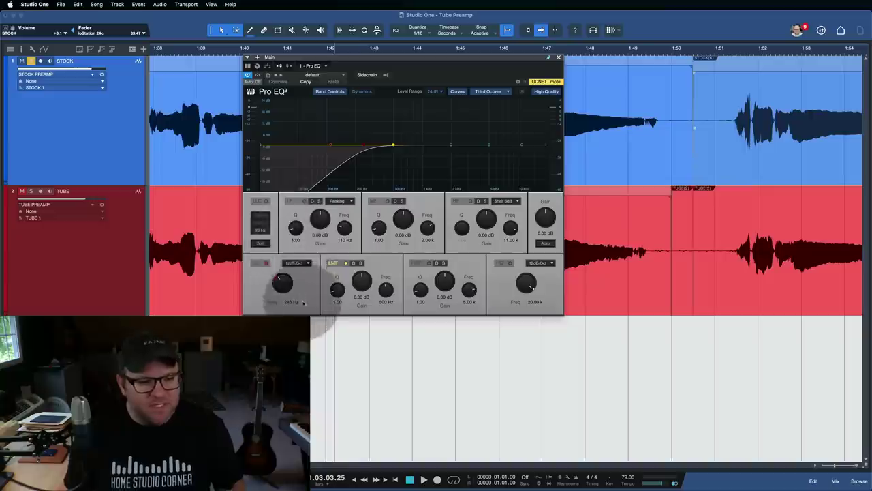
pyautogui.moveTo(284, 289); pyautogui.dragTo(284, 287)
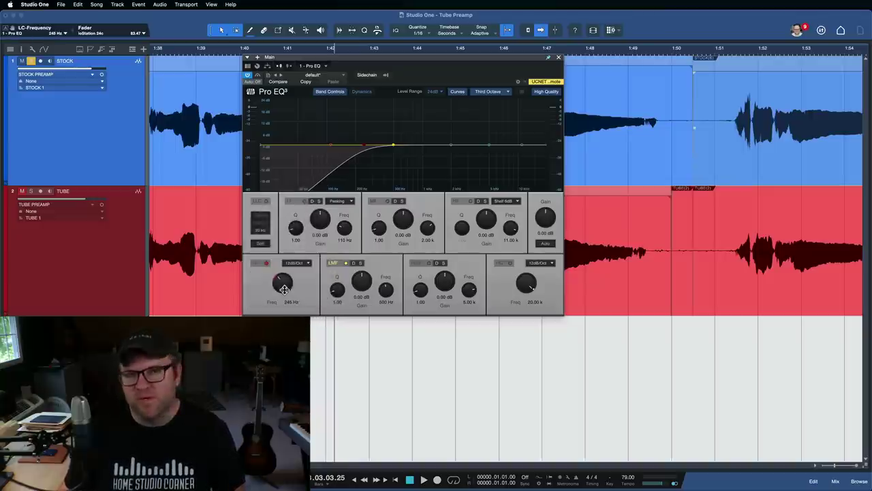
pyautogui.moveTo(465, 62); pyautogui.dragTo(715, 140)
# Listen to the phrase on the soloed TUBE track with the Pro EQ bypassed, and re-enable the EQ
pyautogui.click(112, 260)
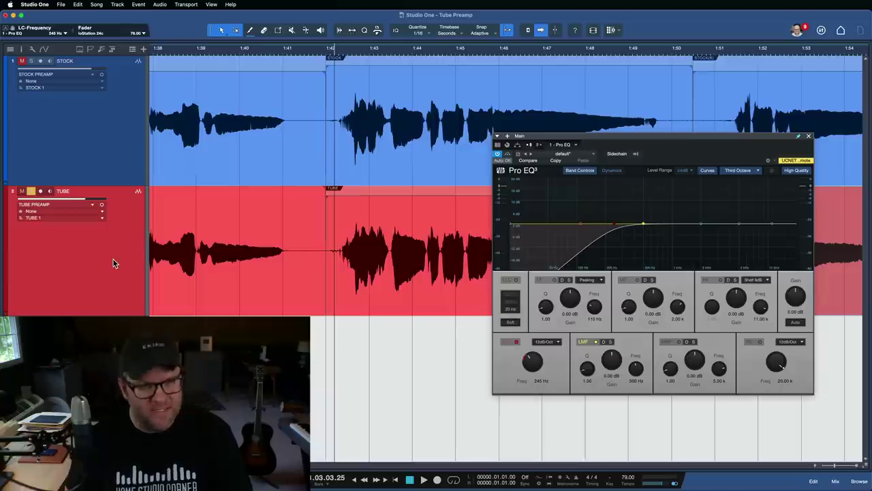
pyautogui.press('space')
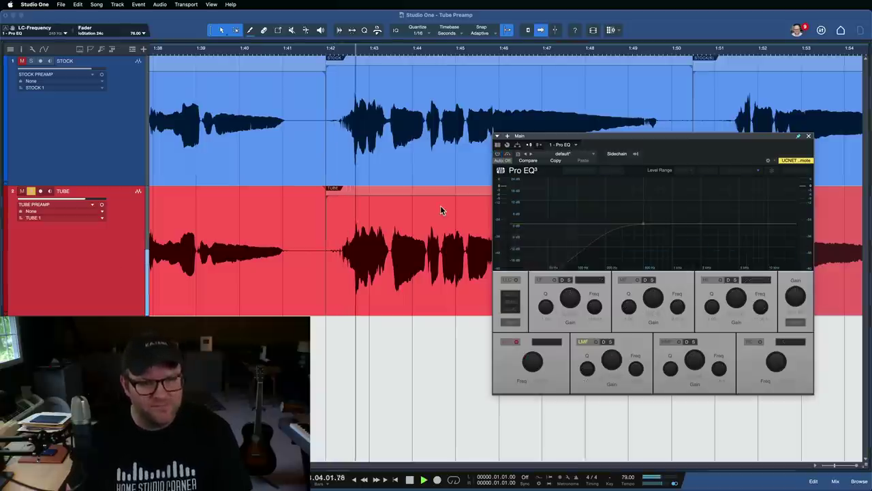
pyautogui.press('space')
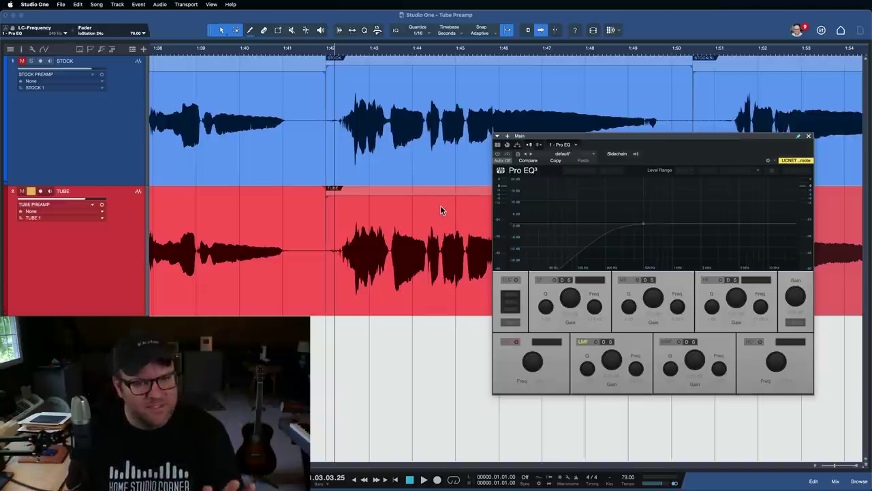
pyautogui.click(497, 154)
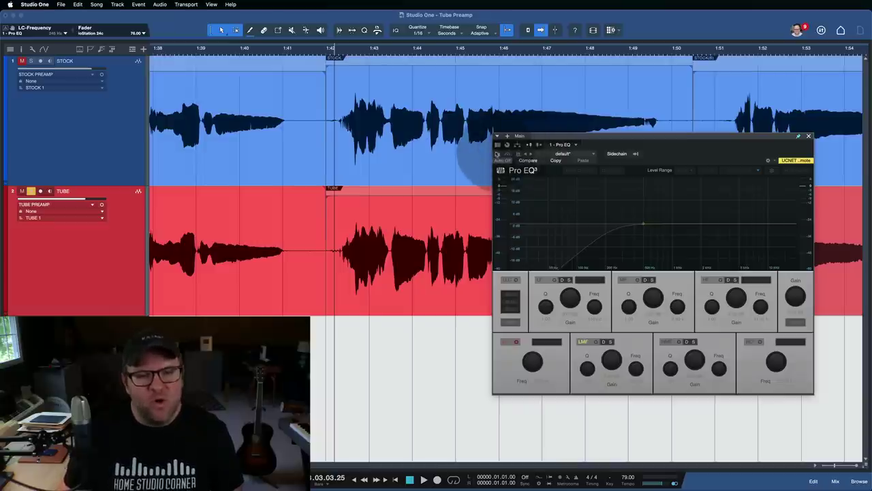
pyautogui.moveTo(533, 361)
pyautogui.mouseDown()
pyautogui.moveTo(527, 379)
pyautogui.moveTo(528, 360)
pyautogui.mouseUp()
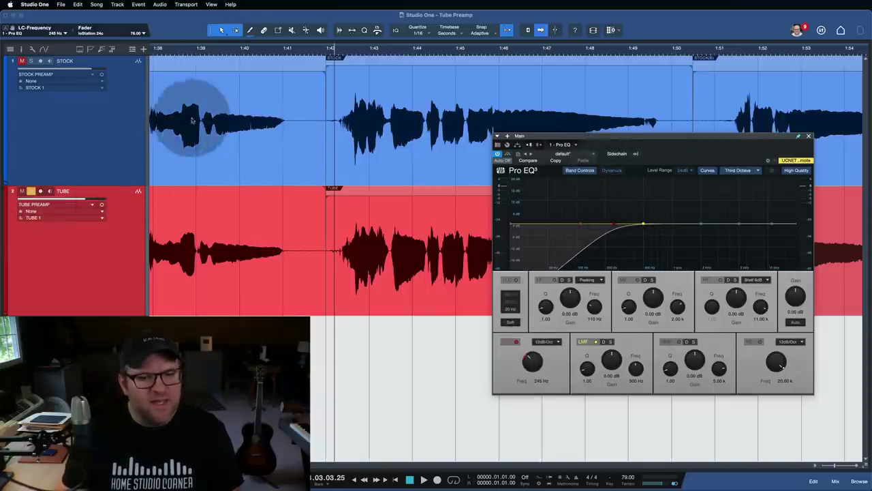
# Play the phrase through the Pro EQ's 245 Hz low cut, switching the solo between STOCK and TUBE
pyautogui.click(135, 128)
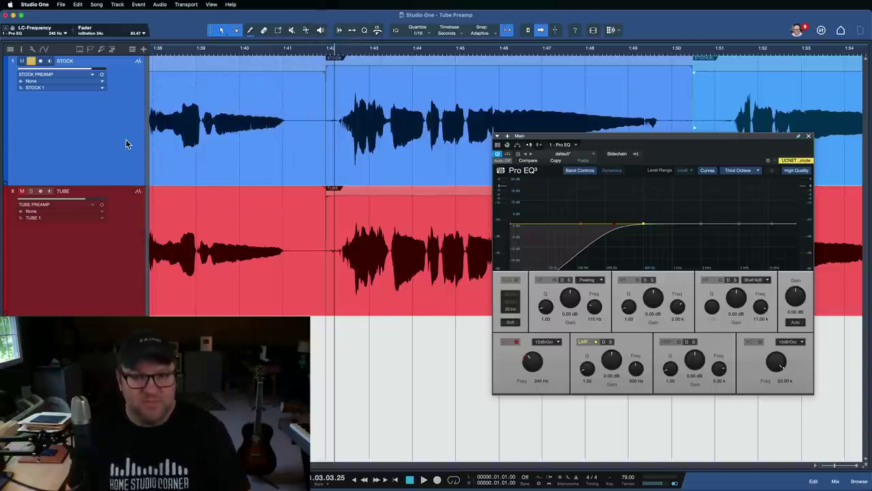
pyautogui.press('space')
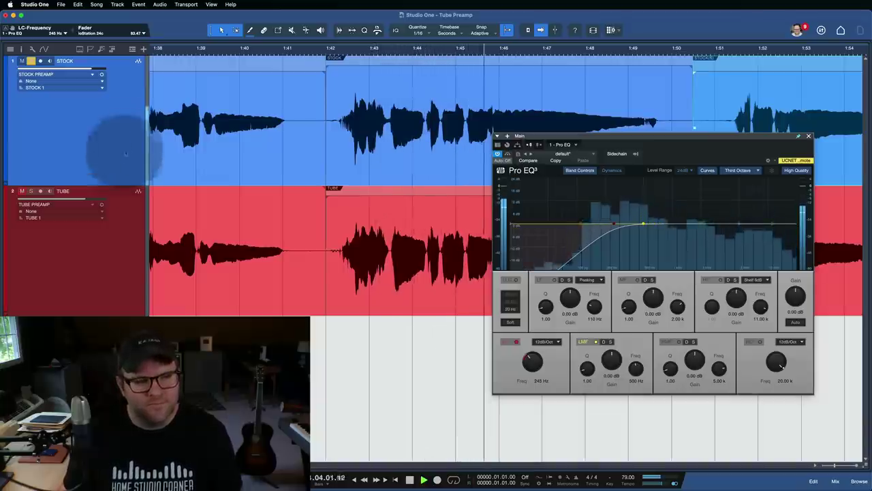
pyautogui.click(115, 262)
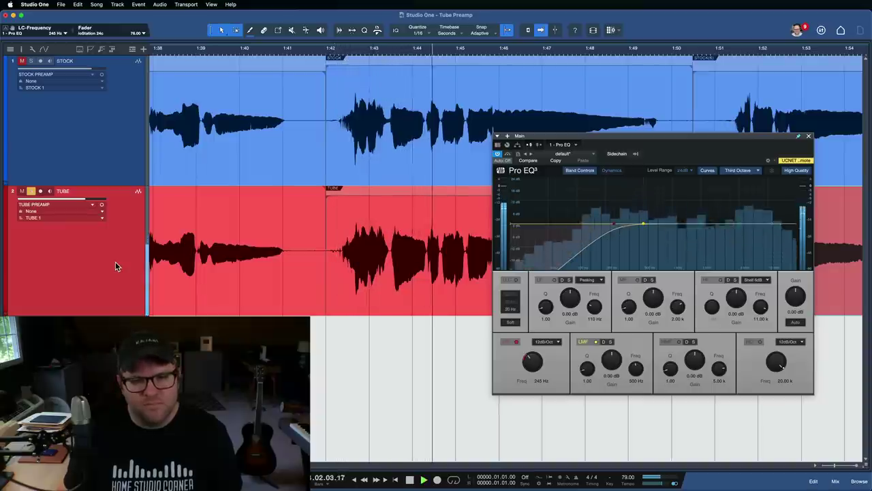
pyautogui.click(116, 146)
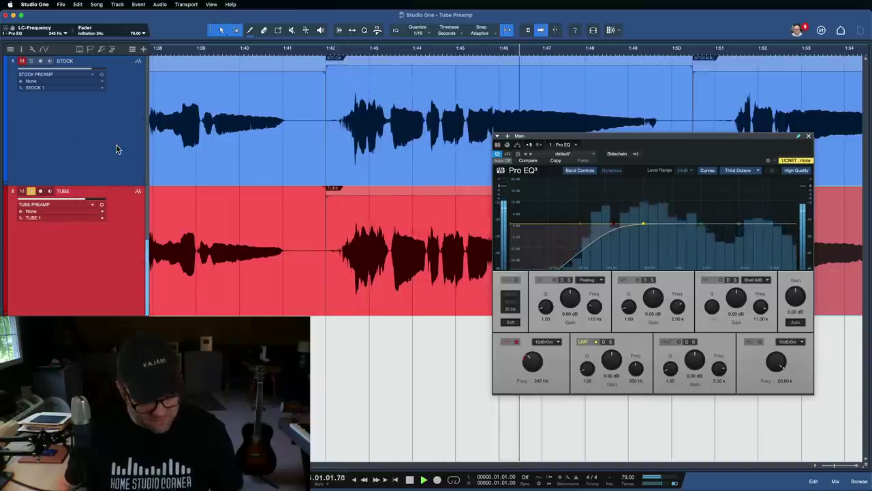
pyautogui.press('space')
# Lower the Pro EQ's low cut frequency to 136 Hz and toggle the solo between the tracks, ending on STOCK
pyautogui.moveTo(536, 365); pyautogui.dragTo(536, 369)
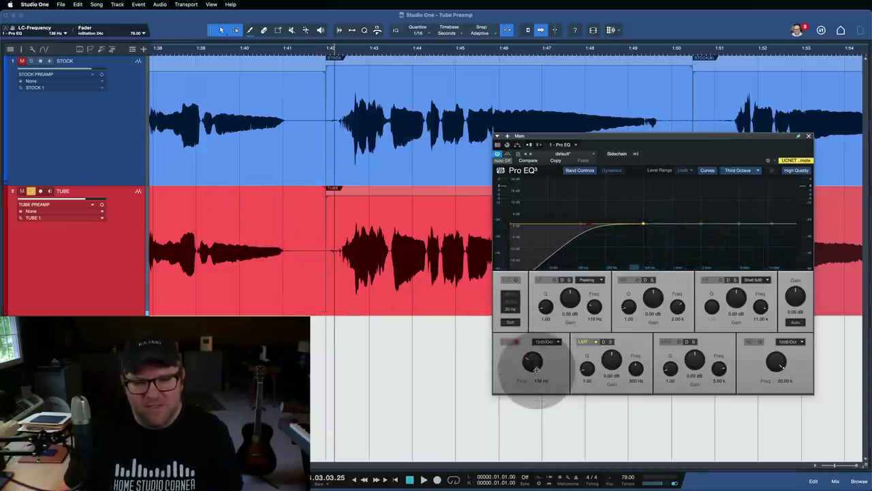
pyautogui.click(107, 152)
pyautogui.click(113, 246)
pyautogui.click(109, 153)
pyautogui.click(116, 240)
pyautogui.click(121, 151)
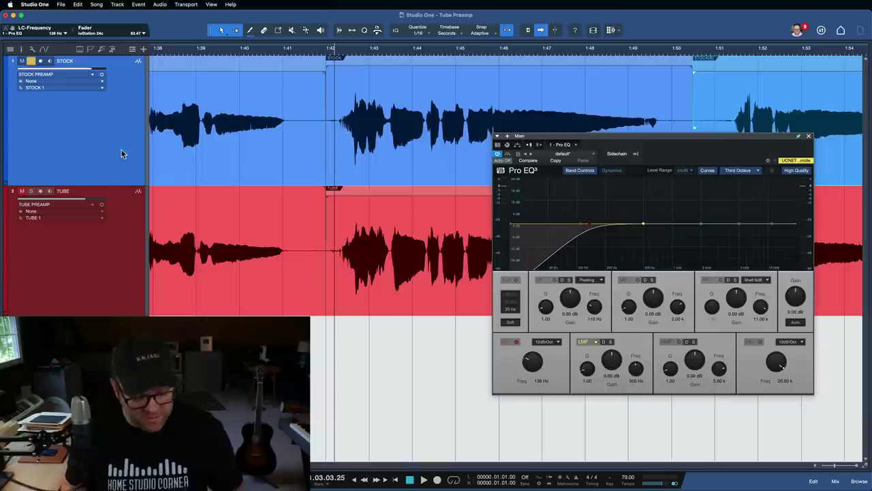
# Compare STOCK and TUBE during playback through the 136 Hz low cut, and clear the track solo after stopping
pyautogui.press('space')
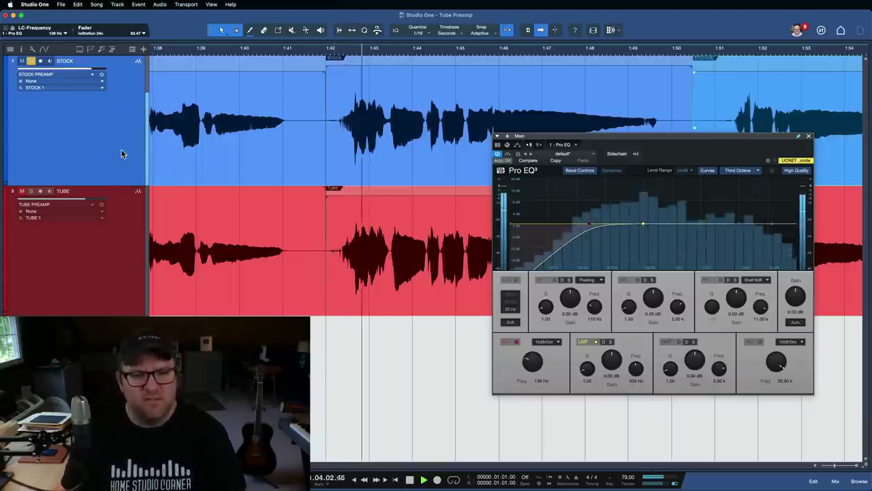
pyautogui.click(120, 214)
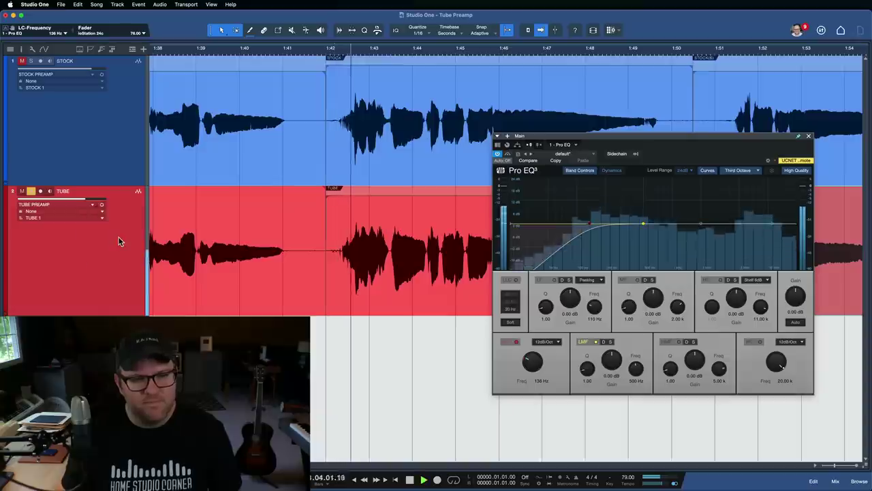
pyautogui.click(116, 139)
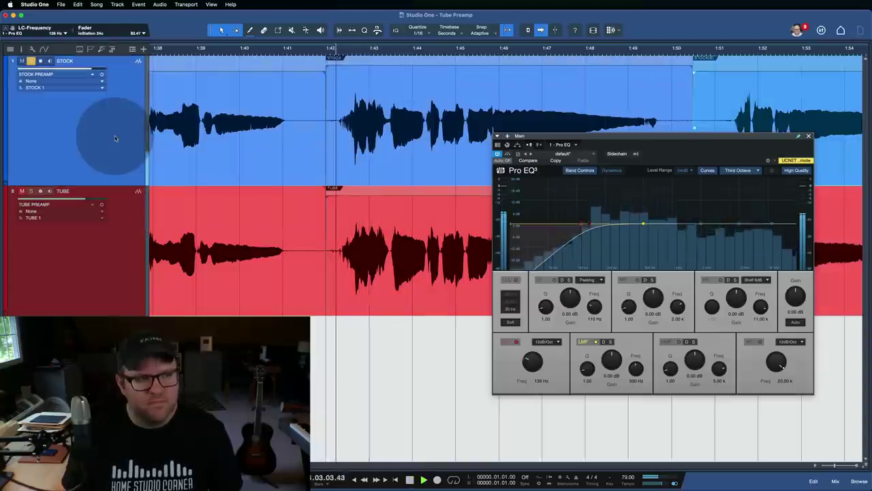
pyautogui.click(107, 254)
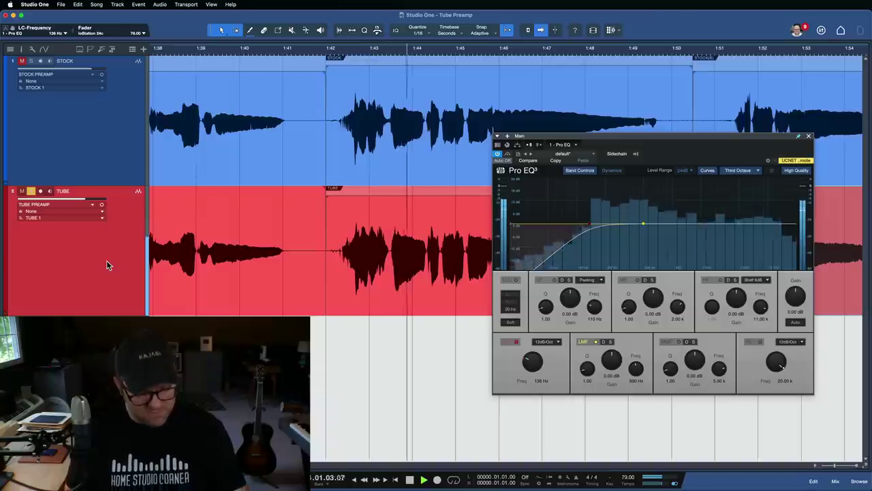
pyautogui.press('space')
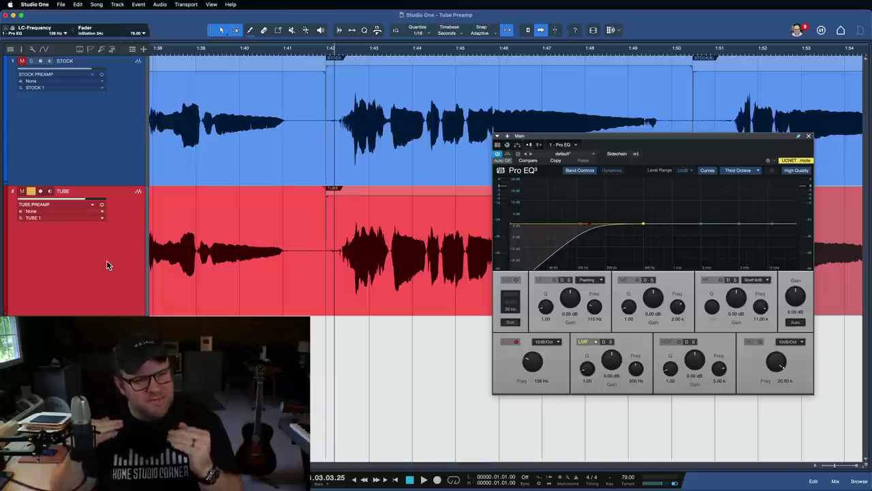
pyautogui.press('s')
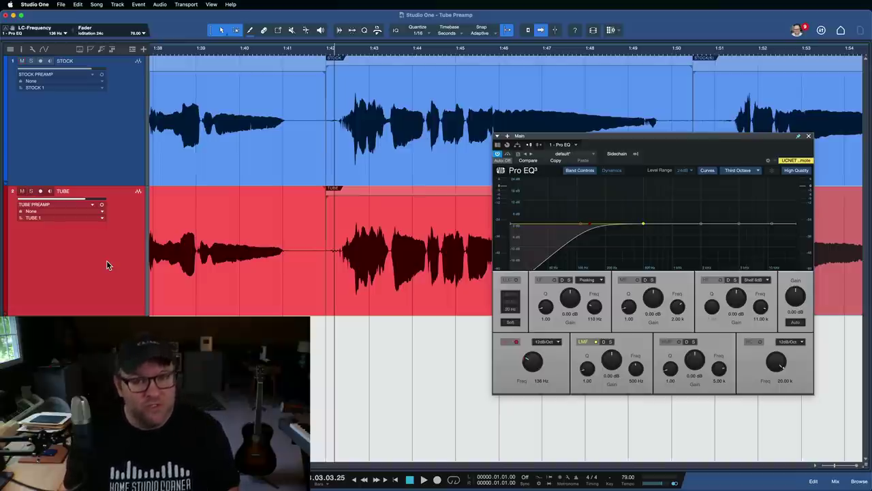